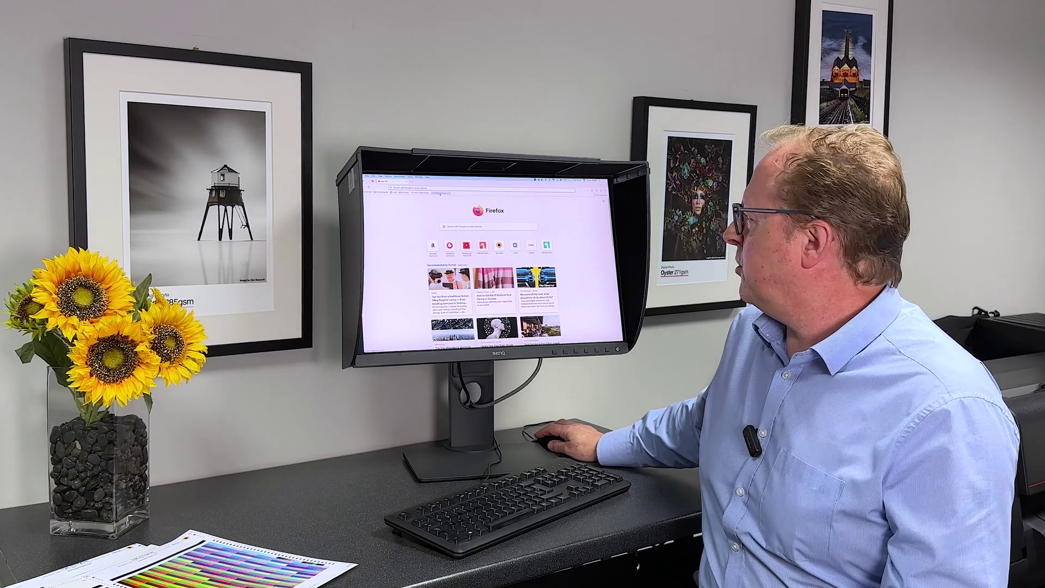
On Canon UK's driver download support page, search for 'pro 300' to find the imagePROGRAF PRO-300.
{"action": "left_click", "coordinate": [440, 193]}
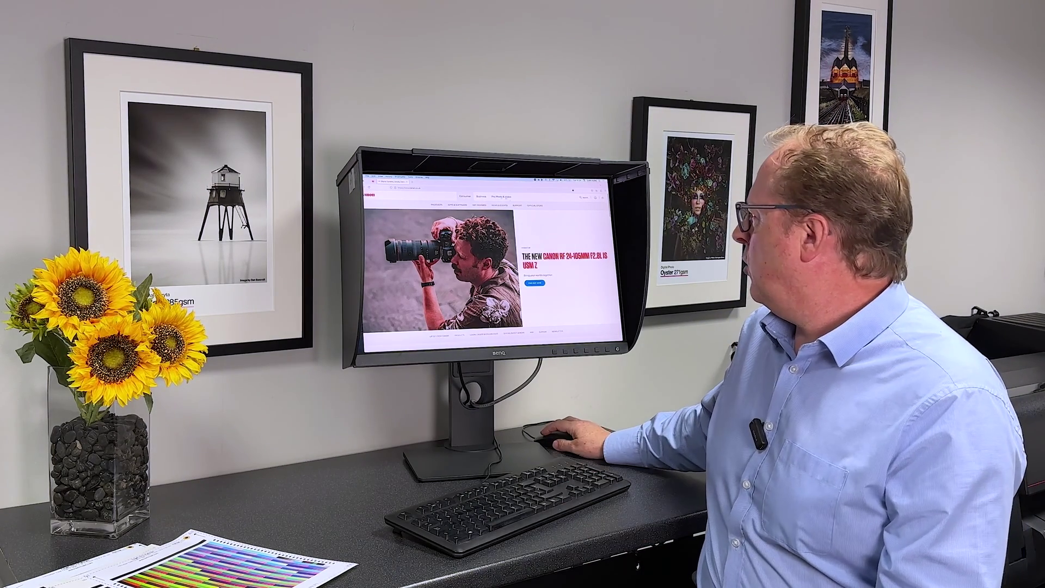
{"action": "left_click", "coordinate": [516, 206]}
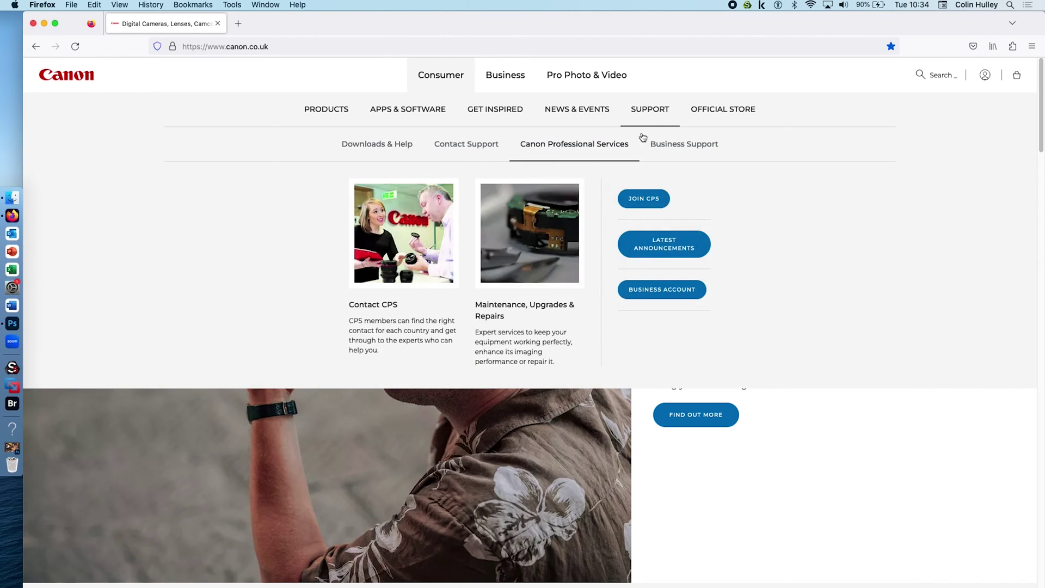
{"action": "left_click", "coordinate": [647, 112]}
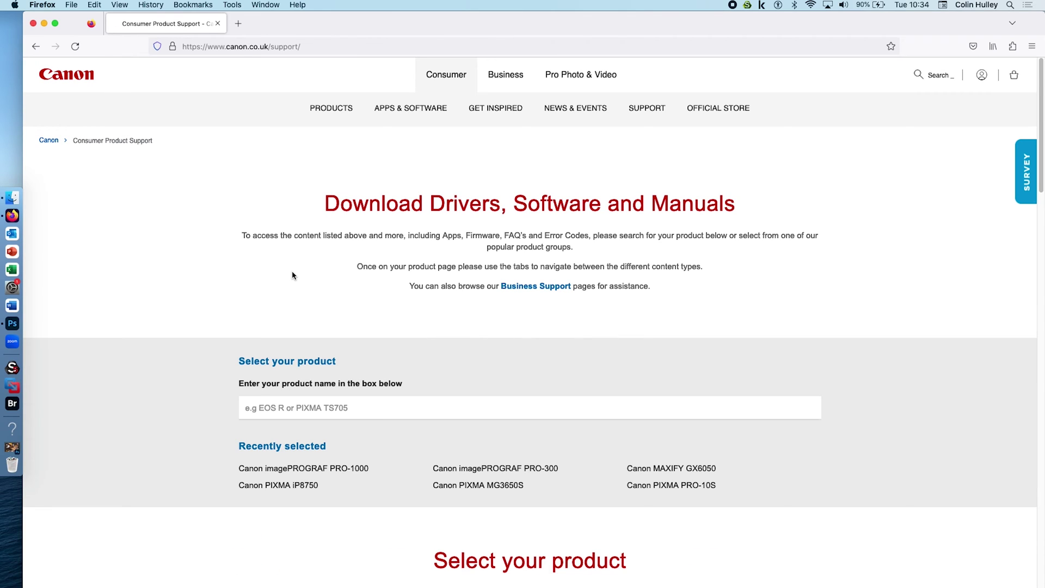
{"action": "left_click", "coordinate": [289, 416]}
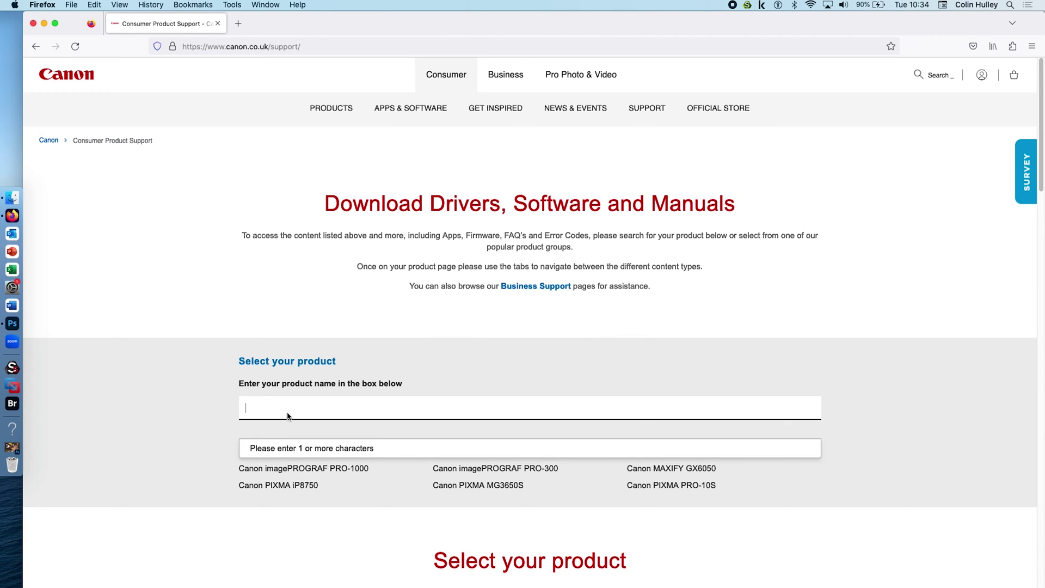
{"action": "type", "text": "p"}
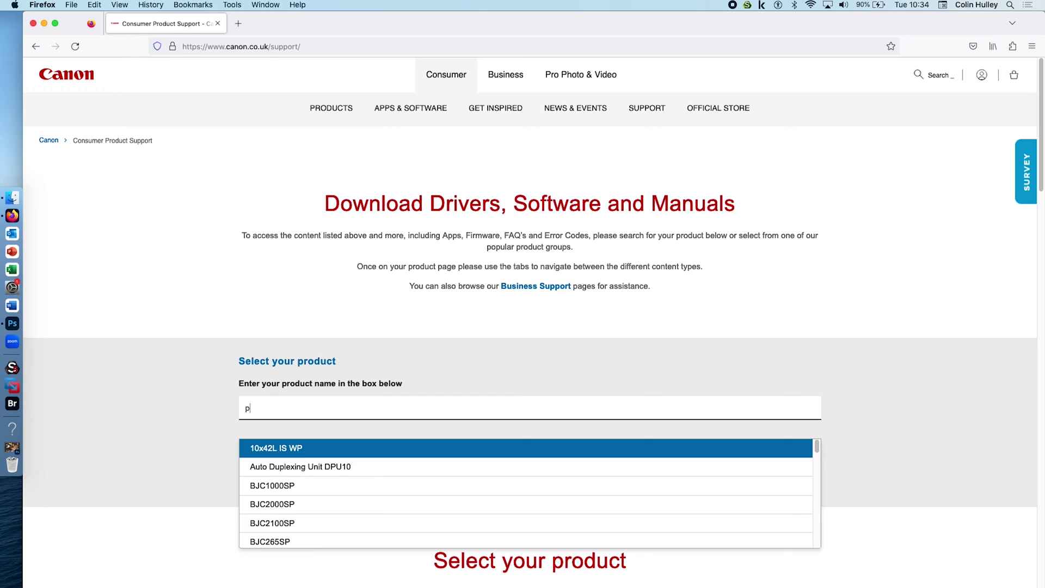
{"action": "type", "text": "ro 3"}
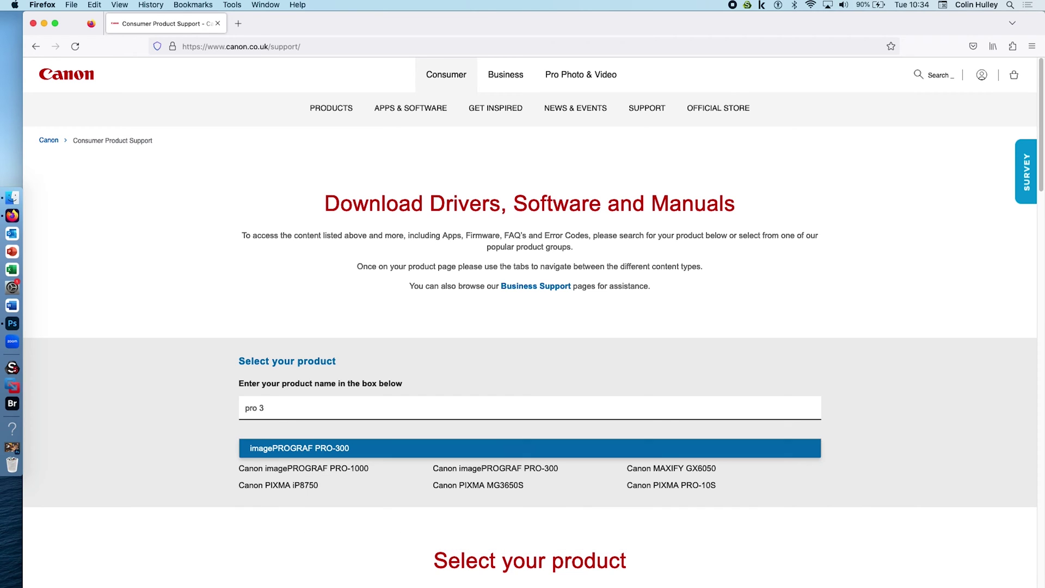
{"action": "type", "text": "00"}
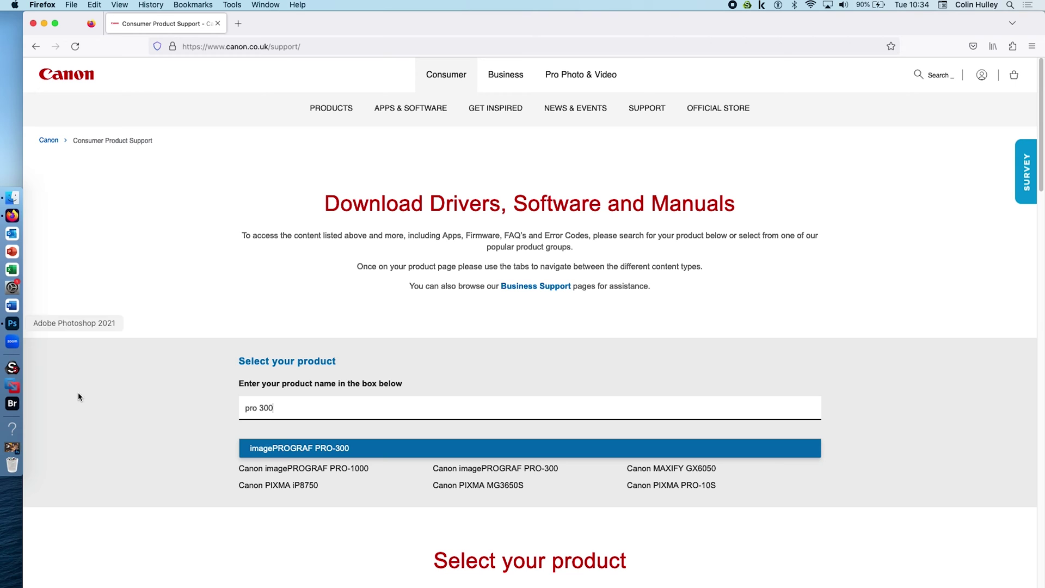
Open the PRO-300 drivers for macOS 10.15 Catalina, finding CUPS Printer Driver Ver.24.30.0.0.
{"action": "left_click", "coordinate": [285, 455]}
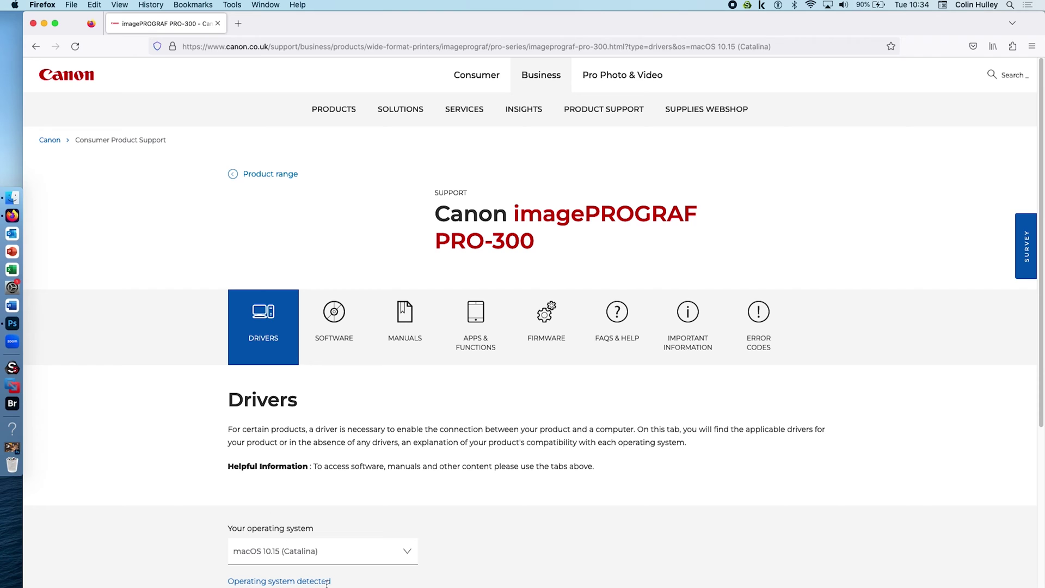
{"action": "scroll", "coordinate": [176, 423], "scroll_direction": "down", "scroll_amount": 5}
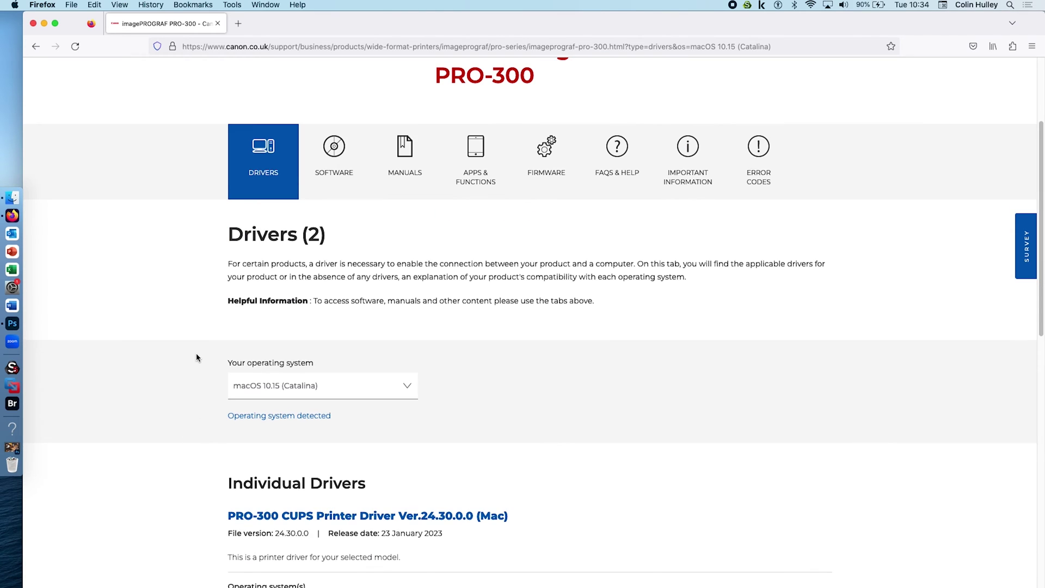
{"action": "left_click", "coordinate": [313, 389]}
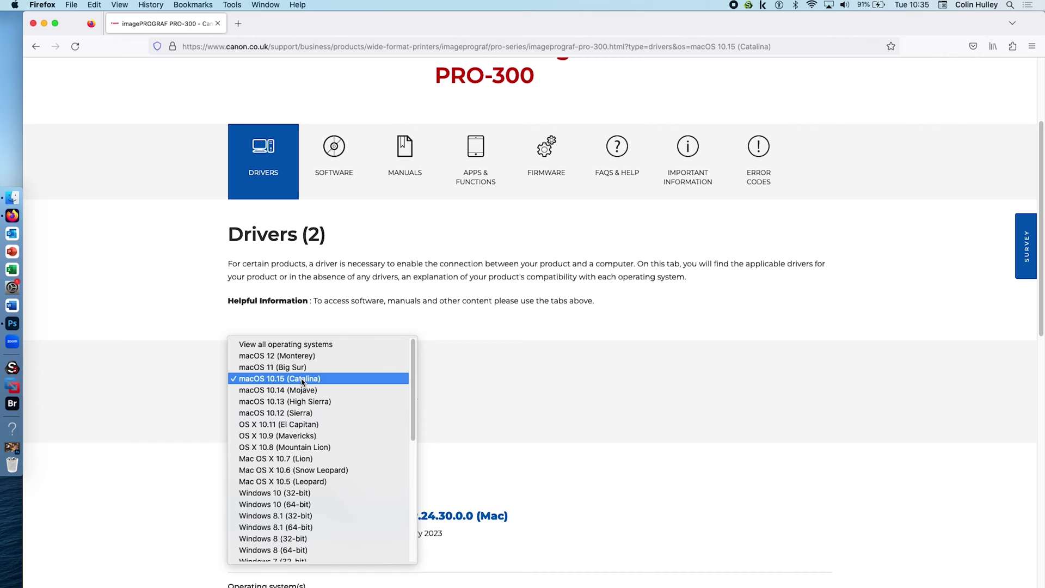
{"action": "left_click", "coordinate": [302, 380]}
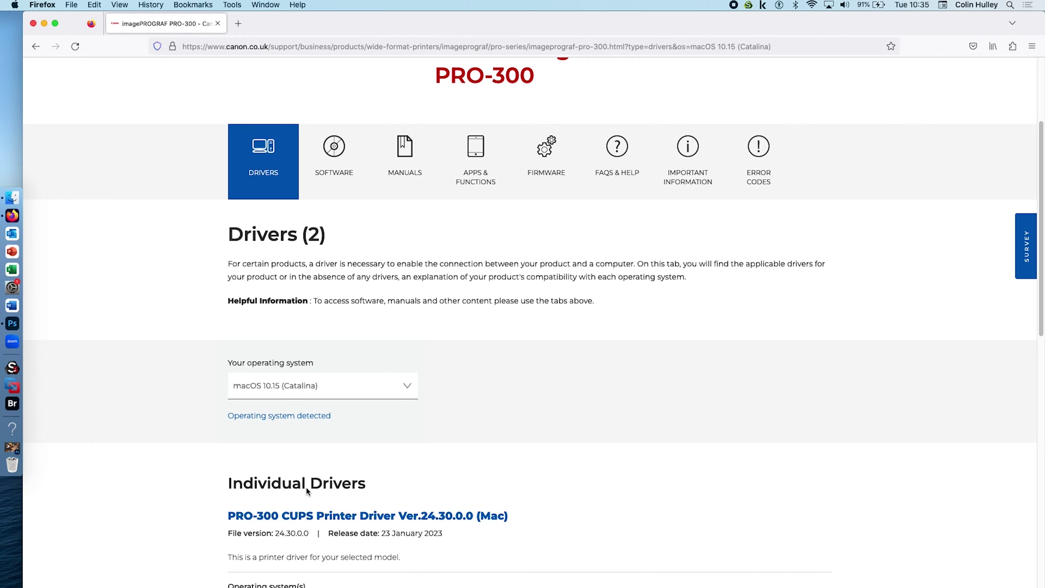
{"action": "scroll", "coordinate": [209, 423], "scroll_direction": "down", "scroll_amount": 1}
{"action": "scroll", "coordinate": [185, 409], "scroll_direction": "down", "scroll_amount": 5}
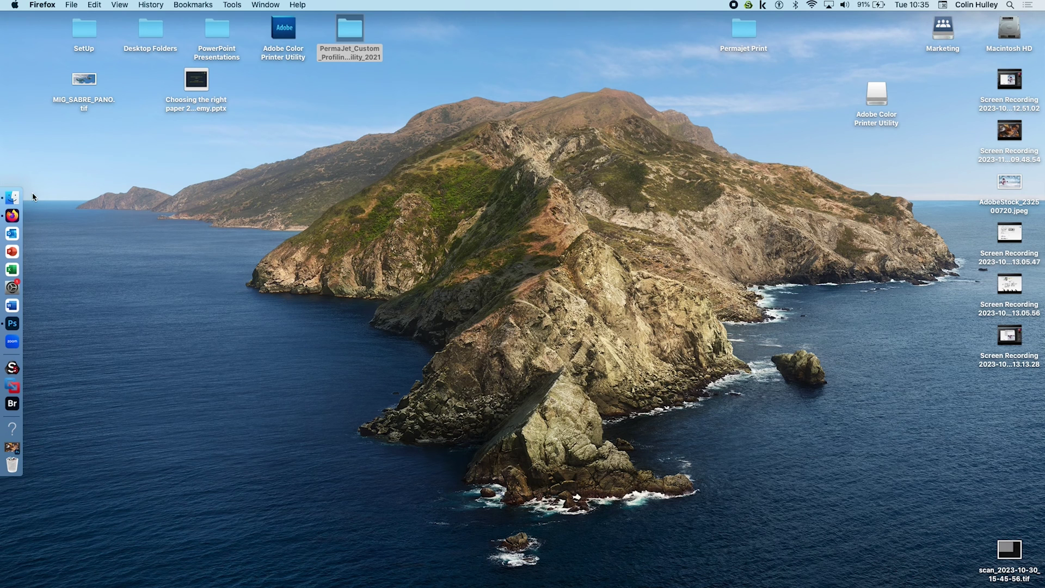
Delete Canon PRO-300 series from Printers & Scanners, leaving FUJIFILM DX100 and Kyocera TASKalfa.
{"action": "left_click", "coordinate": [17, 290]}
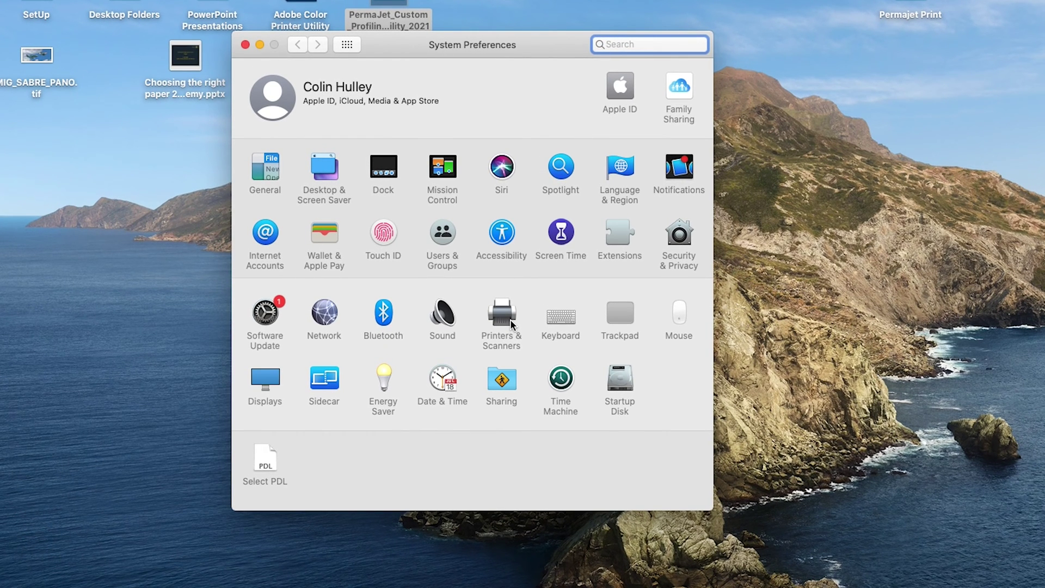
{"action": "left_click", "coordinate": [511, 319]}
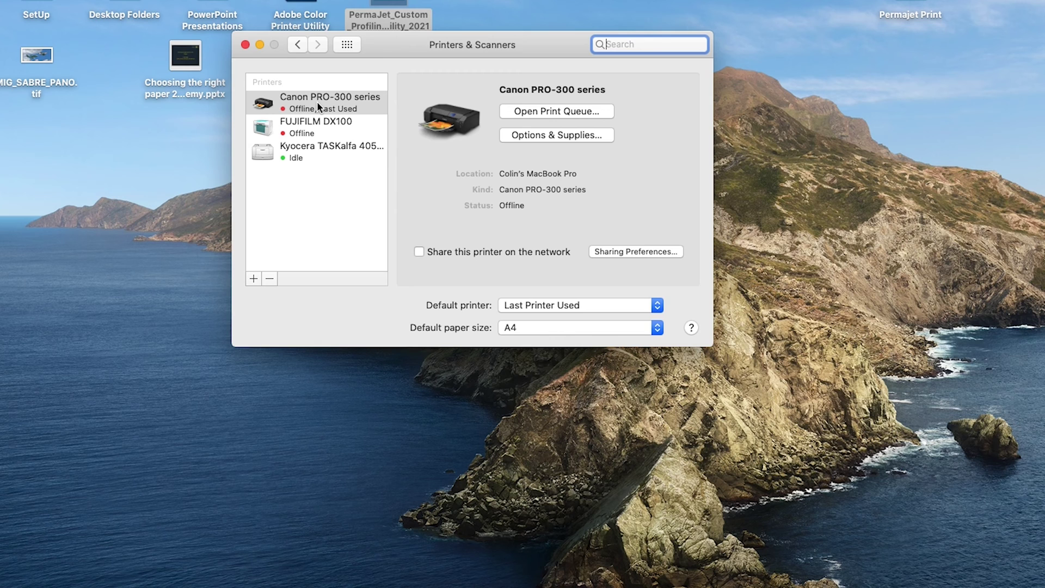
{"action": "left_click", "coordinate": [269, 278]}
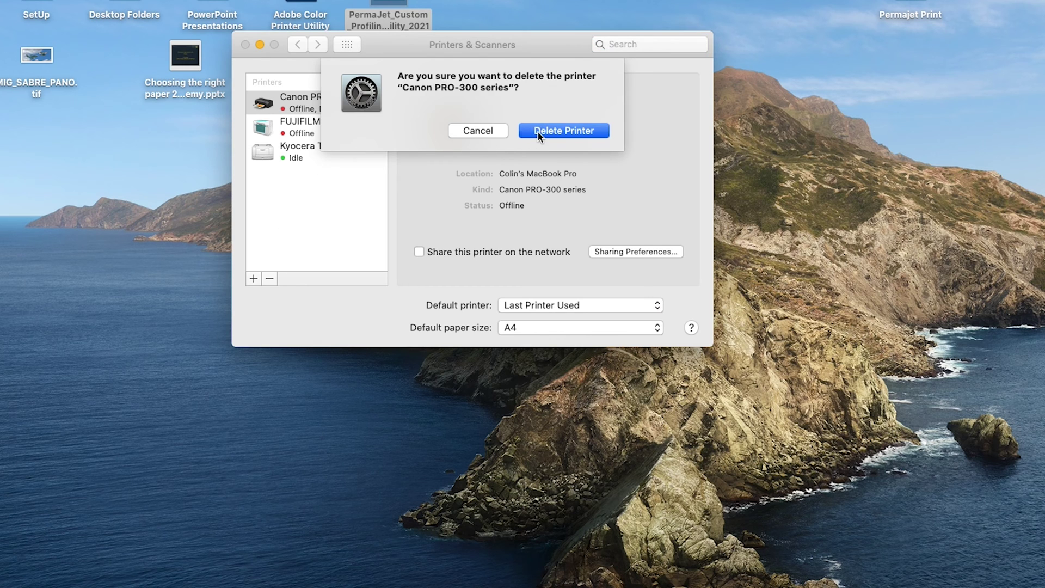
{"action": "left_click", "coordinate": [540, 134]}
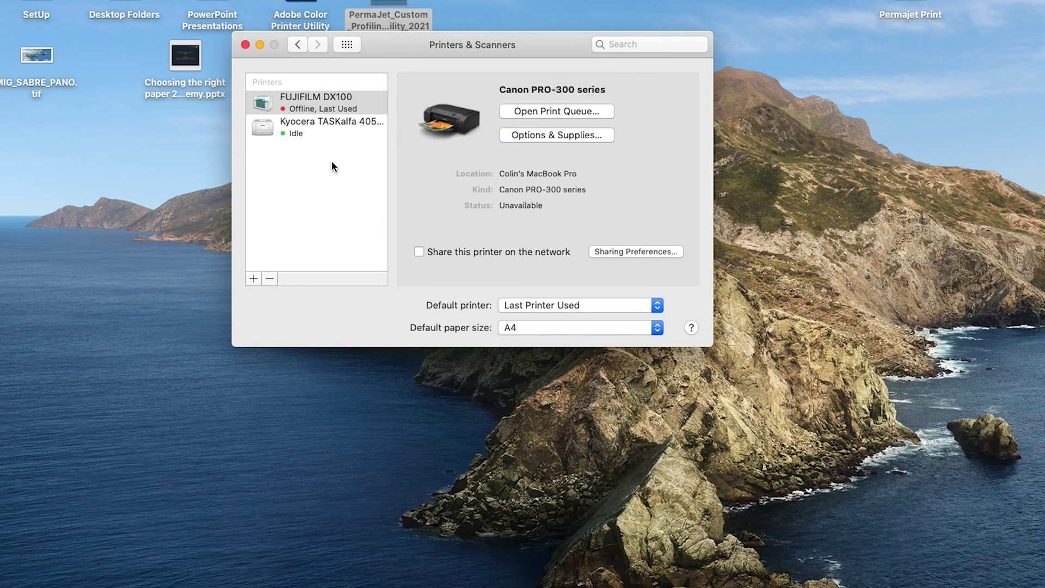
Add the network printer Canon PRO-300 series-2 and bring up its driver choices, currently Secure AirPrint.
{"action": "left_click", "coordinate": [253, 278]}
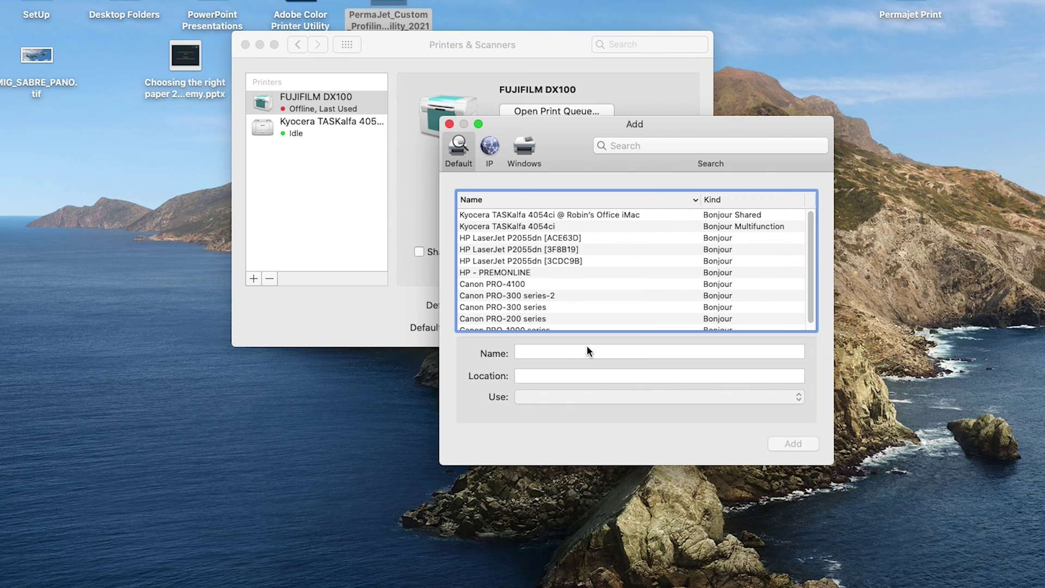
{"action": "scroll", "coordinate": [587, 264], "scroll_direction": "down", "scroll_amount": 1}
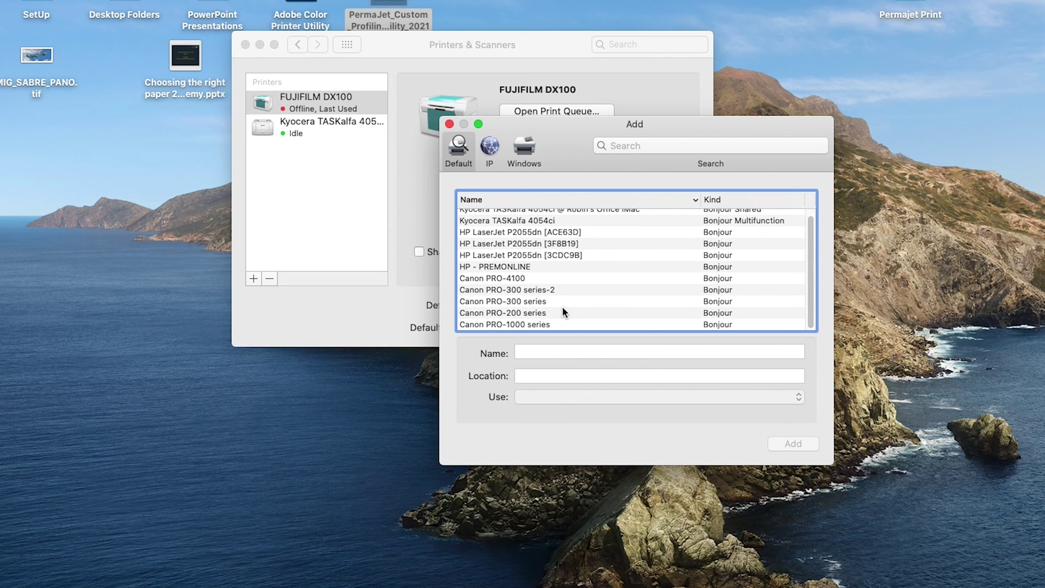
{"action": "left_click", "coordinate": [524, 294]}
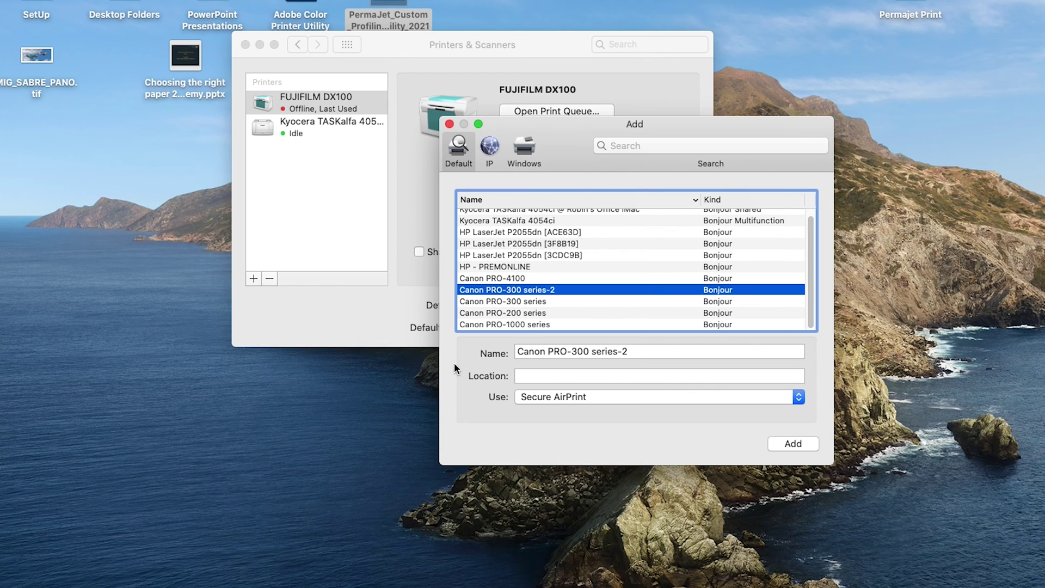
{"action": "left_click", "coordinate": [566, 395]}
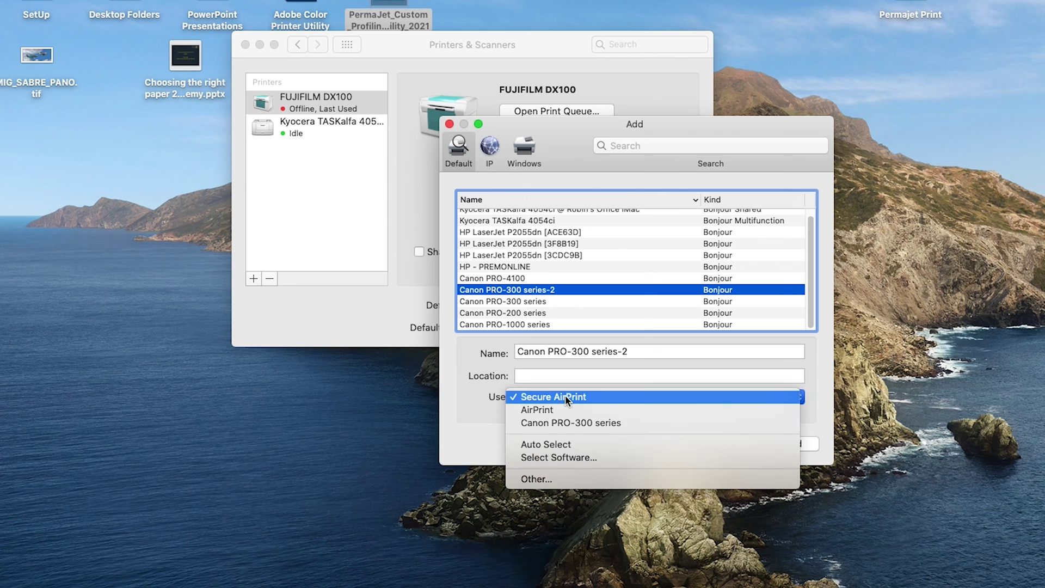
Choose the Canon PRO-300 series driver software instead of Secure AirPrint, found by filtering for 'pro 300'.
{"action": "left_click", "coordinate": [556, 458]}
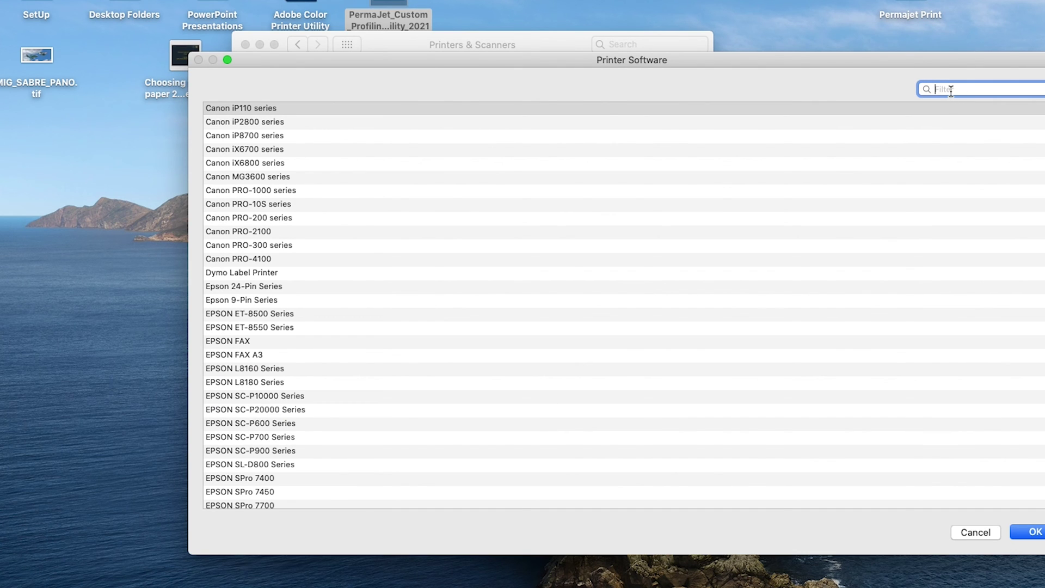
{"action": "type", "text": "pro 3"}
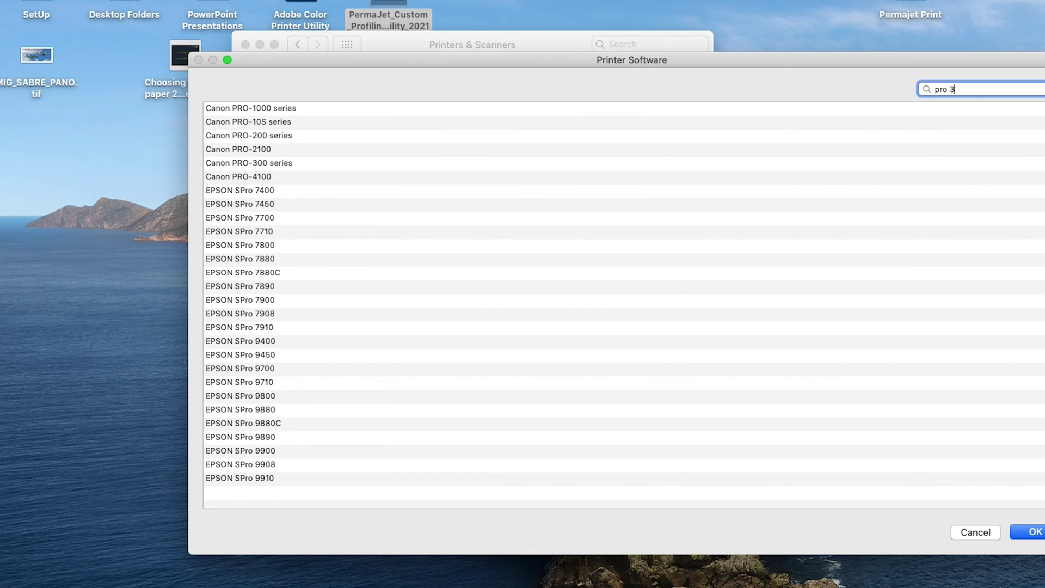
{"action": "type", "text": "00"}
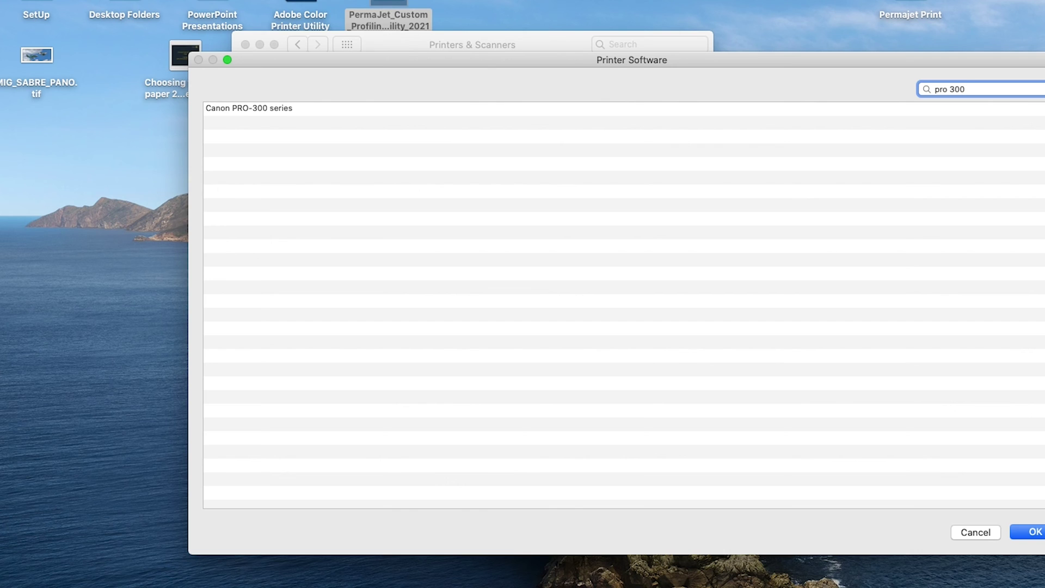
{"action": "left_click", "coordinate": [259, 109]}
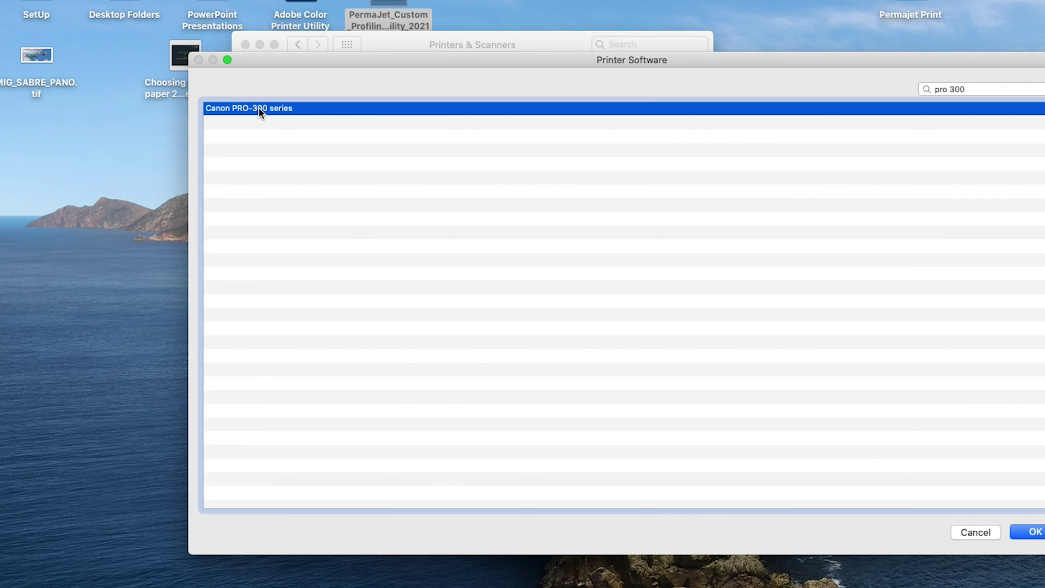
{"action": "left_click", "coordinate": [1033, 533]}
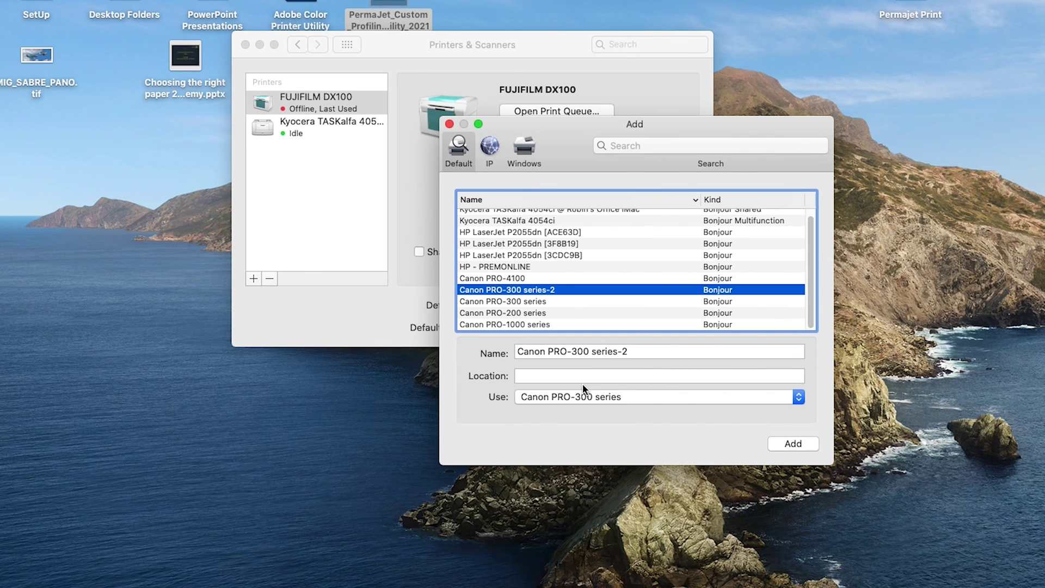
Finish adding Canon PRO-300 series-2 with the Canon PRO-300 series driver, leaving it idle.
{"action": "left_click", "coordinate": [570, 372]}
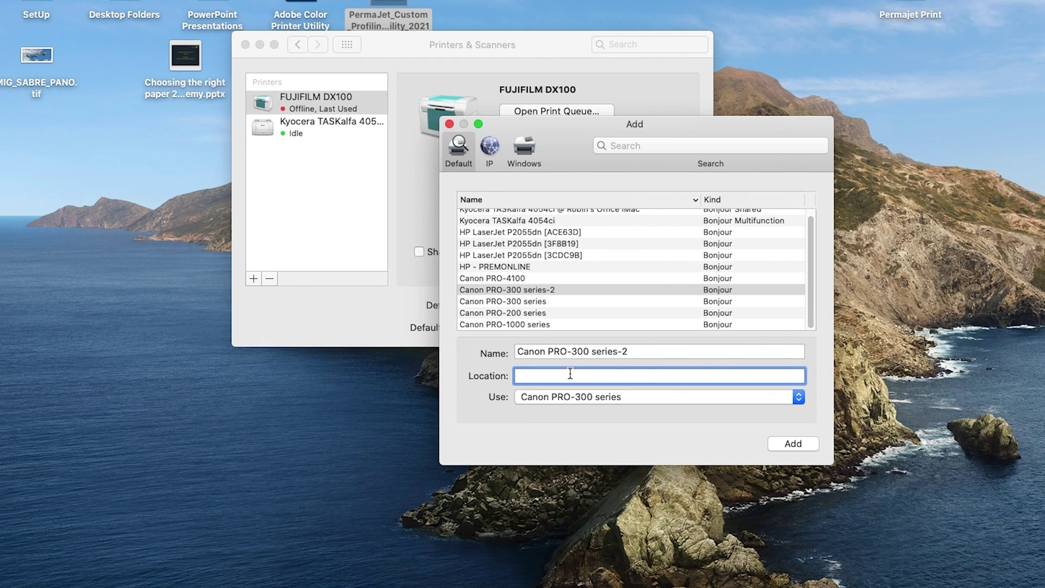
{"action": "left_click", "coordinate": [800, 448]}
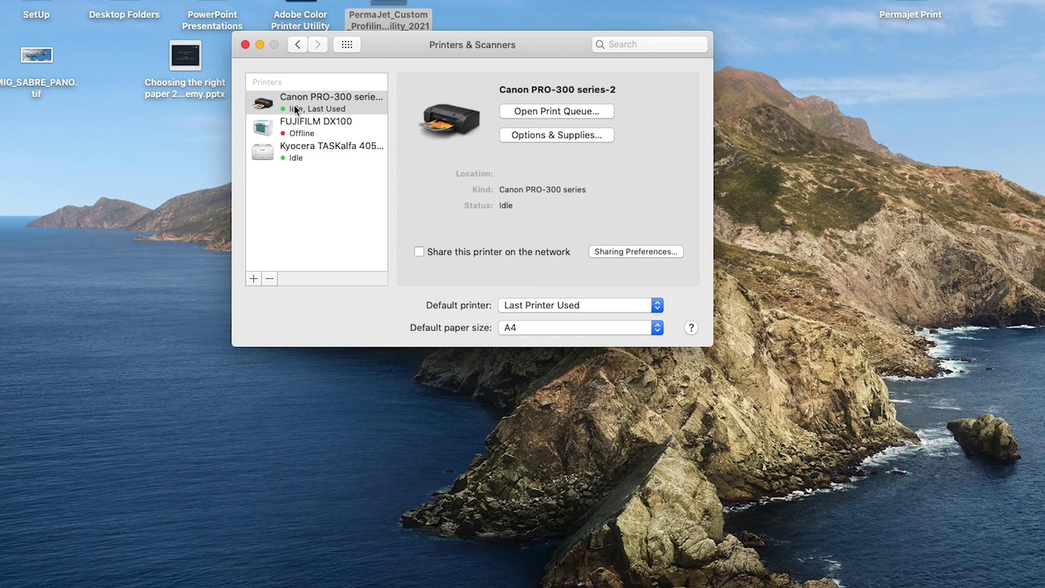
Check Canon PRO-300 series-2's driver version in Options & Supplies, reading 22.2.0.0, then close it.
{"action": "left_click", "coordinate": [531, 136]}
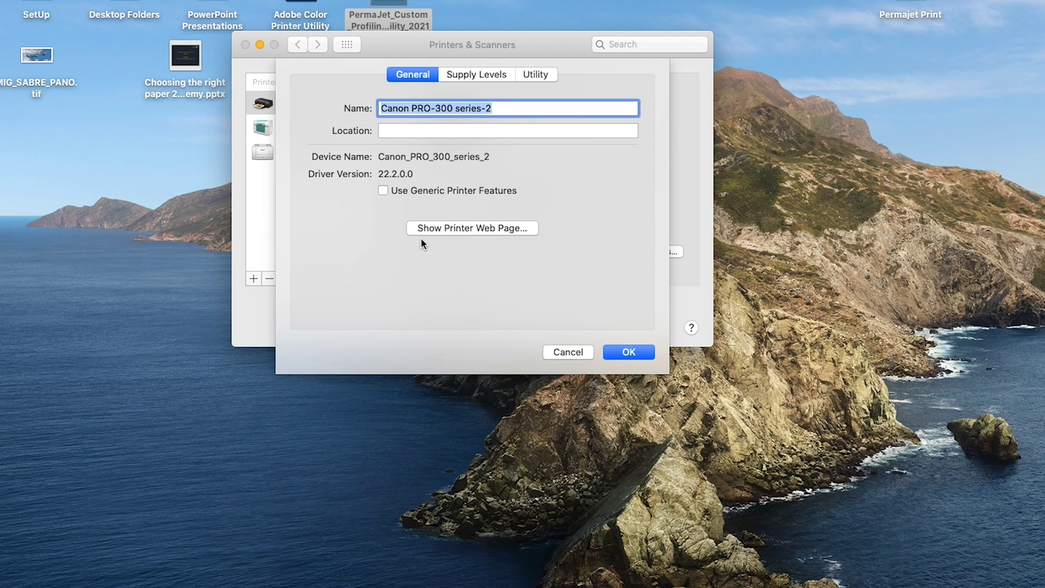
{"action": "left_click_drag", "start_coordinate": [429, 173], "coordinate": [378, 174]}
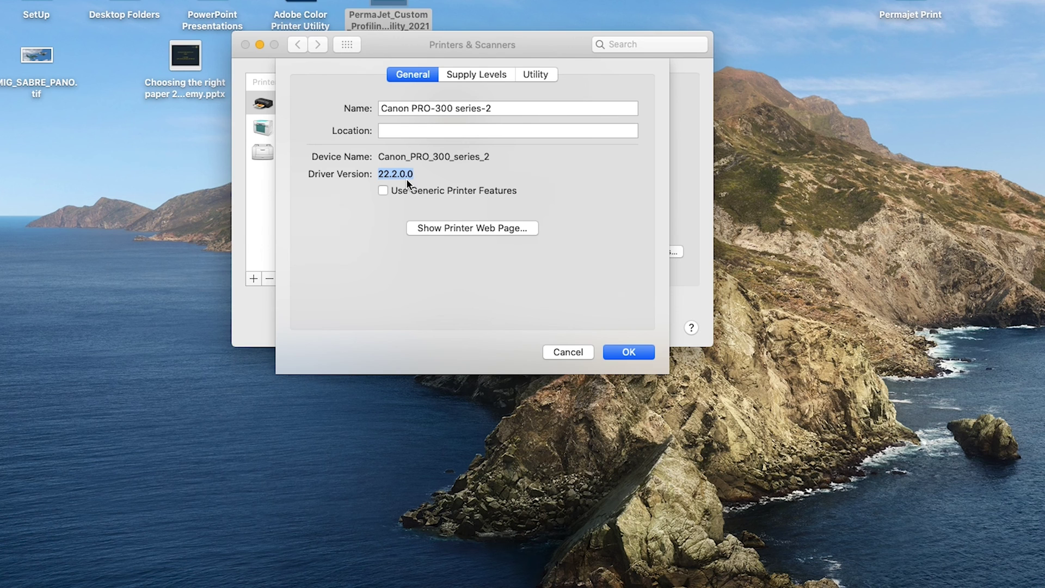
{"action": "left_click_drag", "start_coordinate": [419, 174], "coordinate": [354, 166]}
{"action": "left_click", "coordinate": [616, 351]}
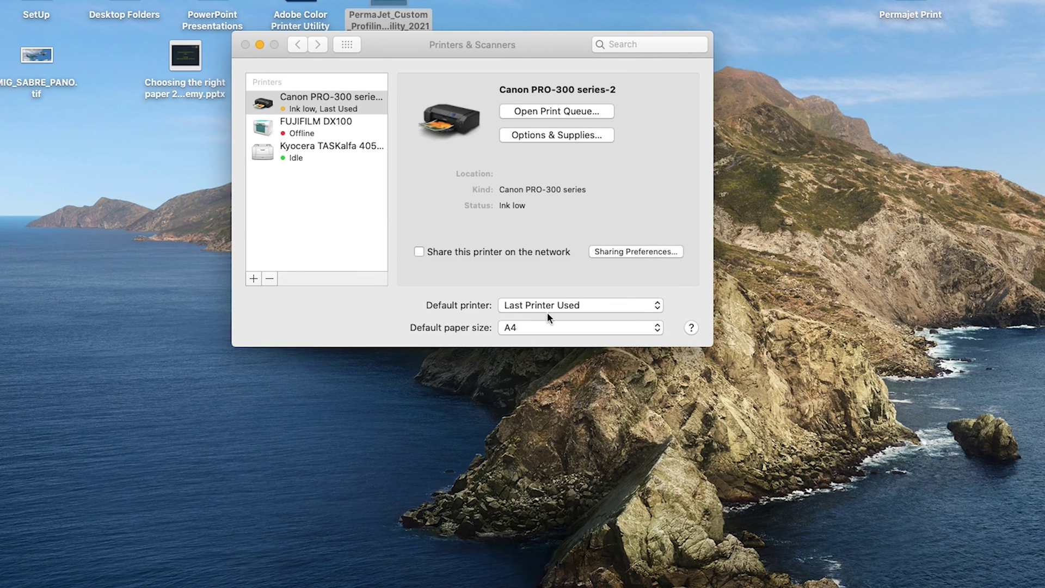